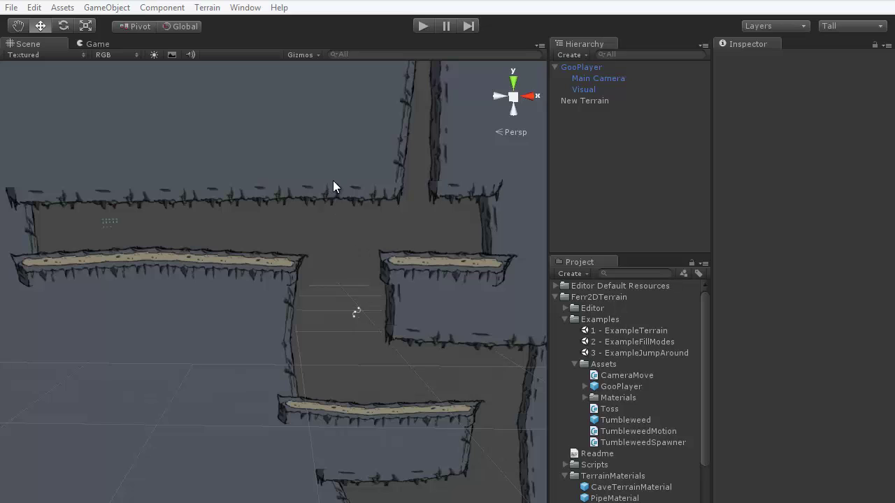
Enable Create Collider on the New Terrain object's path terrain component.
click(308, 156)
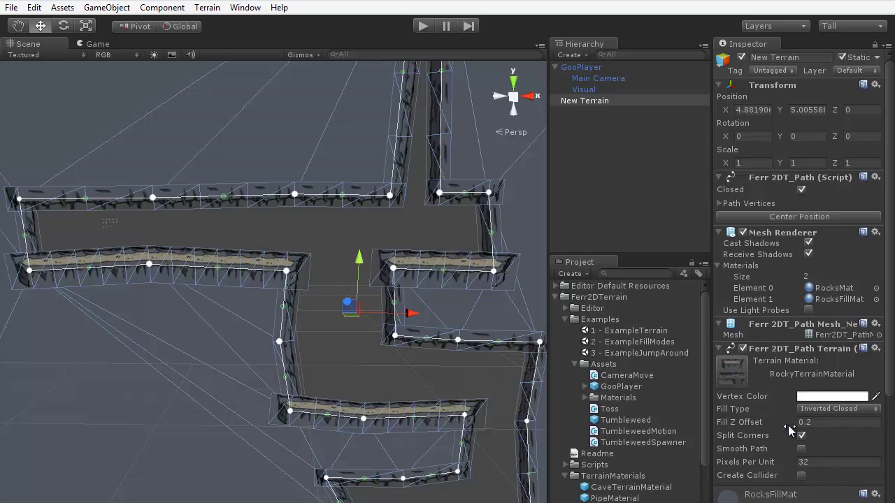
scroll(804, 388, down, 3)
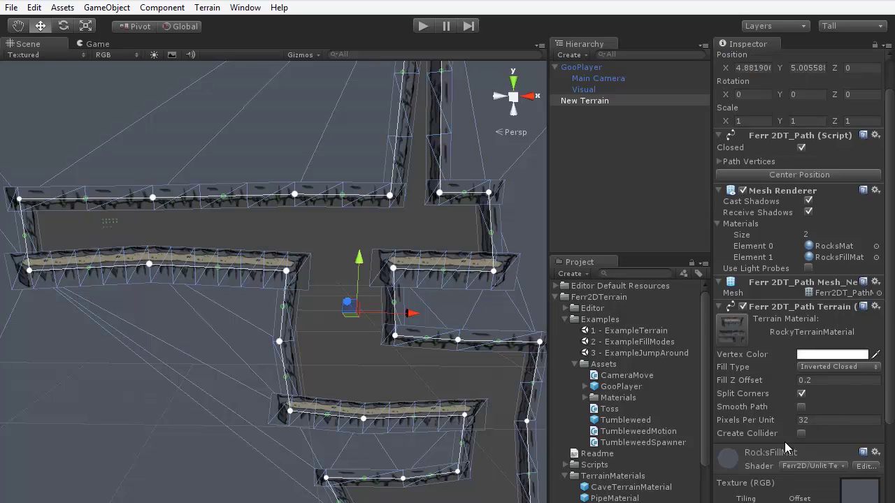
click(801, 433)
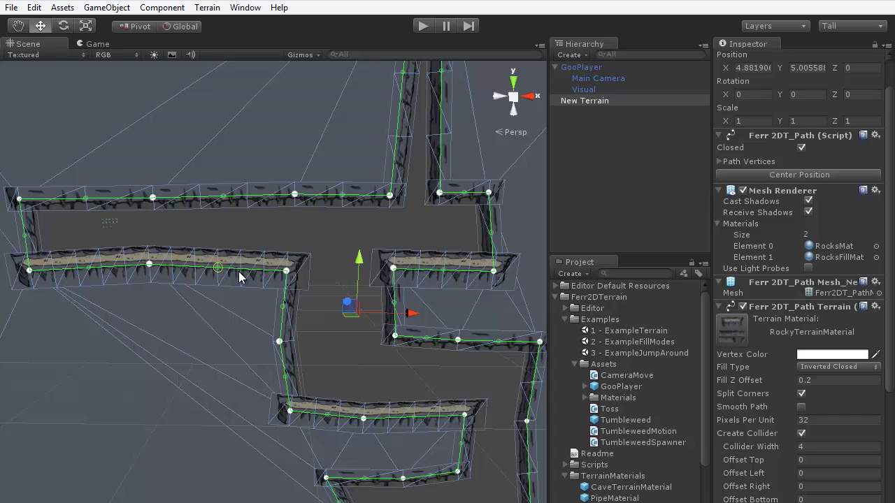
Play-test how the goo character sits on the terrain's collider, then stop the game.
mouse_move(251, 233)
right_down()
mouse_move(203, 233)
mouse_move(288, 206)
mouse_move(261, 233)
right_up()
key(w)
key(s)
right_drag(269, 202, 242, 201)
click(424, 26)
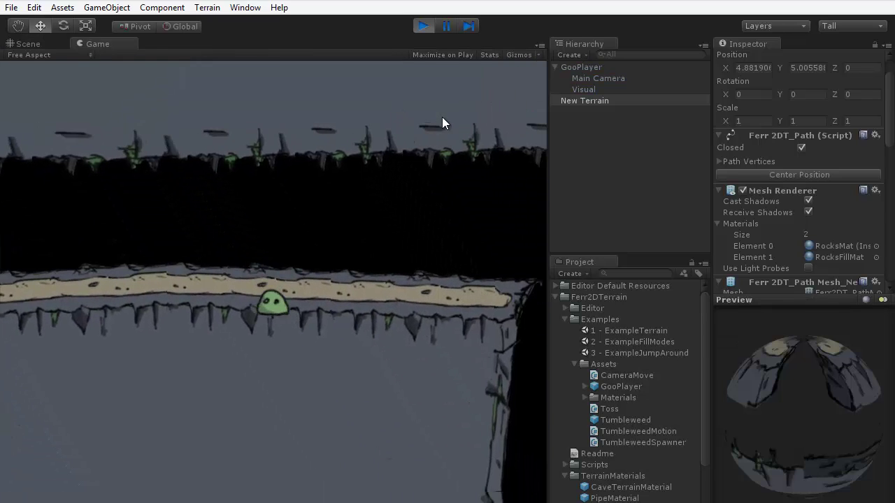
click(442, 116)
click(238, 454)
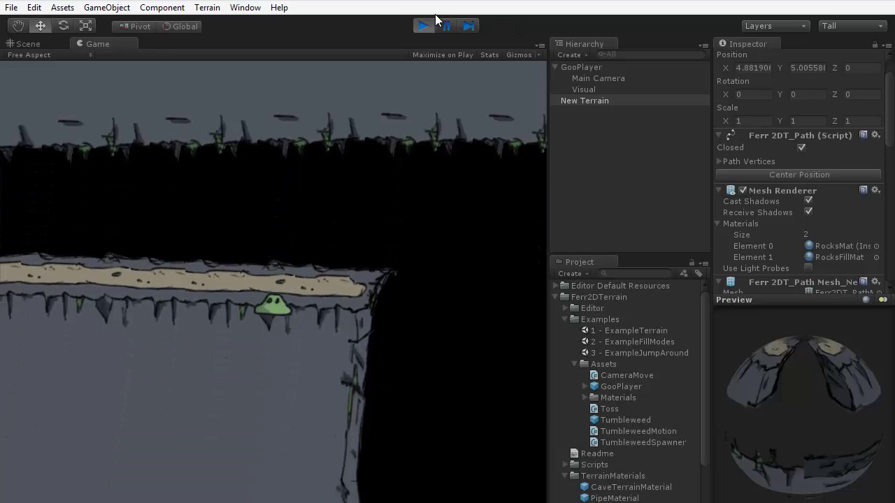
click(420, 28)
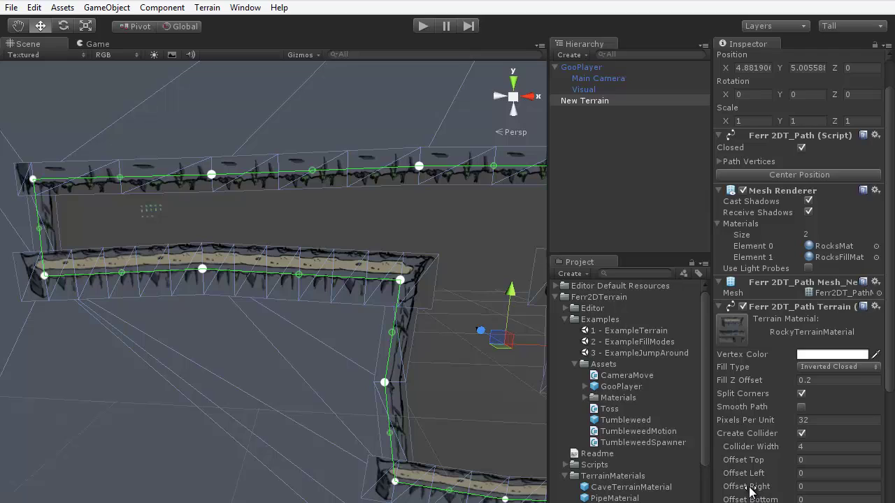
Set the terrain collider's Offset Top to -0.8, using the sandy ledge surface as the guide.
mouse_move(358, 204)
alt+mouse_down()
mouse_move(365, 216)
mouse_move(315, 204)
mouse_move(356, 196)
mouse_move(364, 204)
alt+mouse_up()
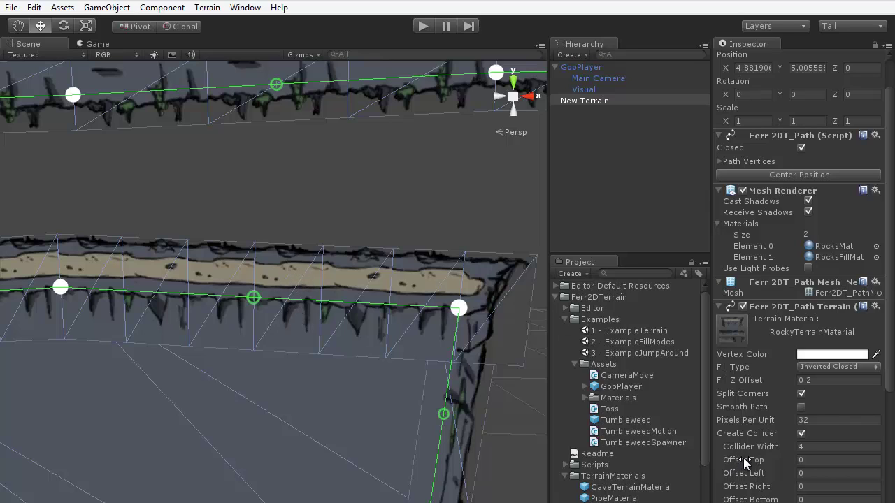
drag(744, 460, 729, 459)
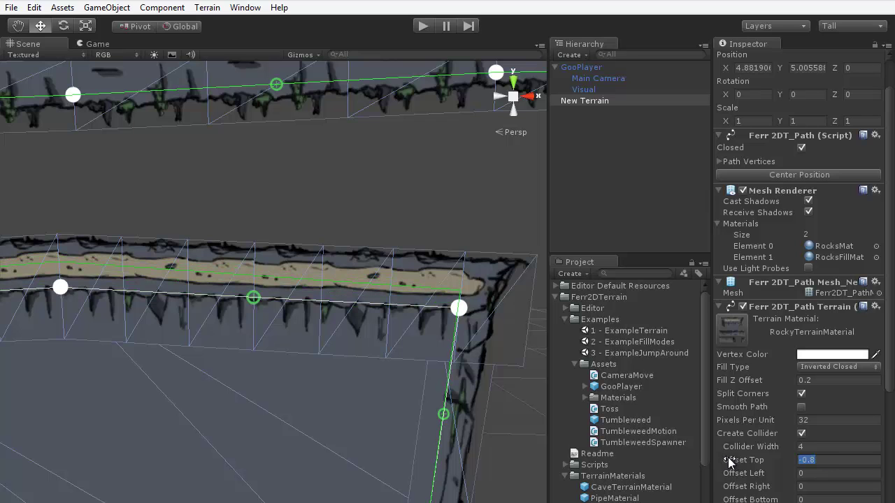
alt+drag(276, 362, 288, 349)
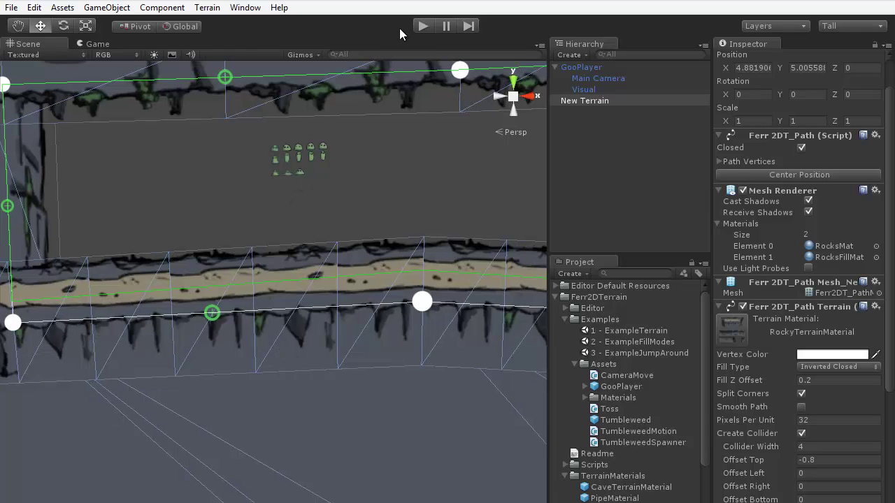
Run the game and launch the goo character along the upper ledge to test the top offset, then stop.
click(422, 26)
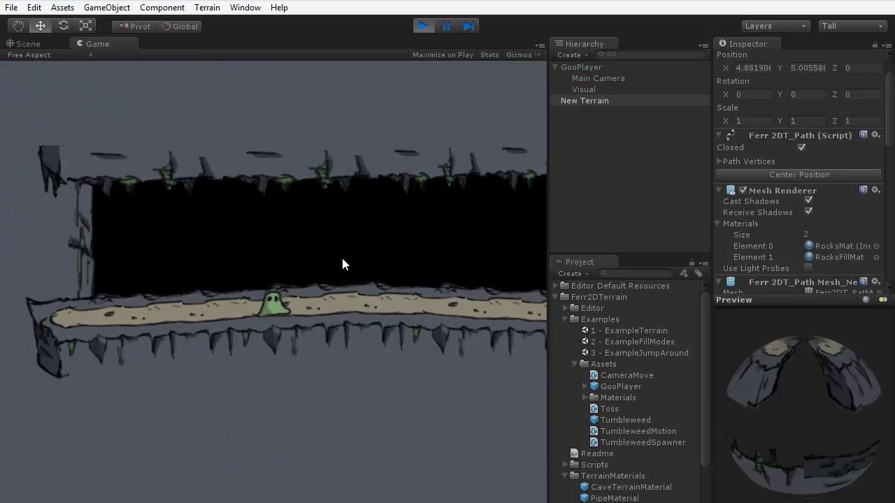
click(366, 264)
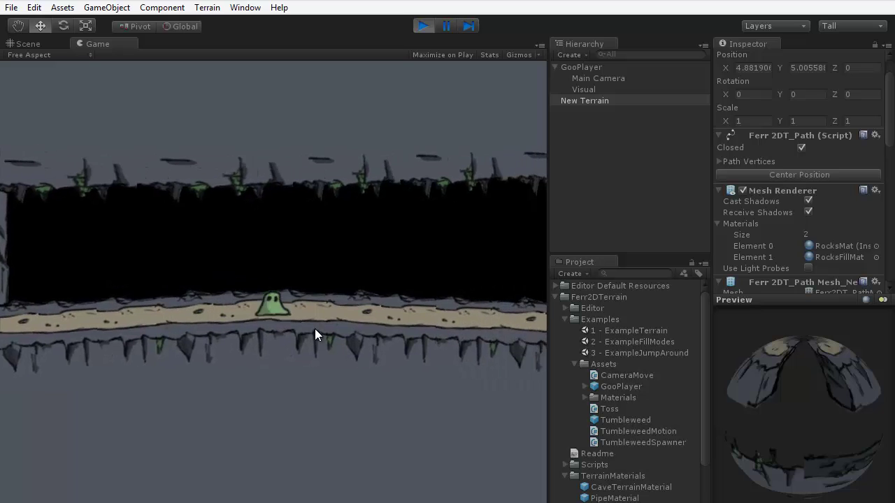
click(319, 267)
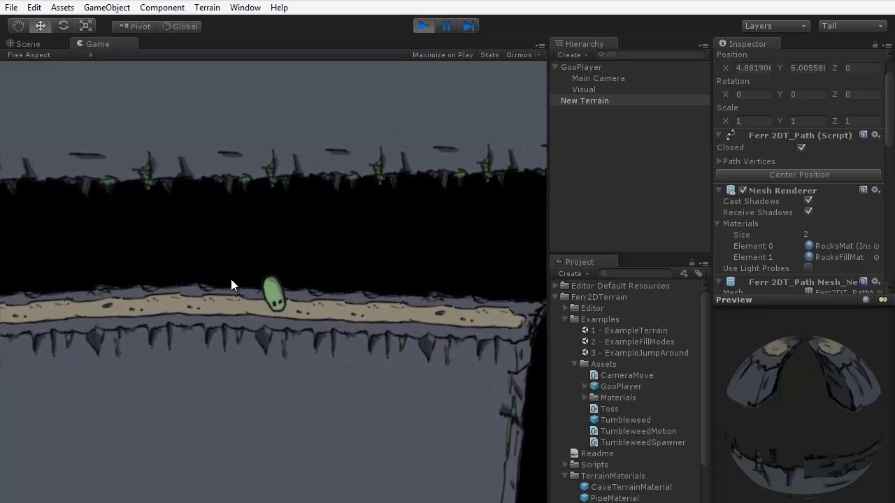
click(261, 216)
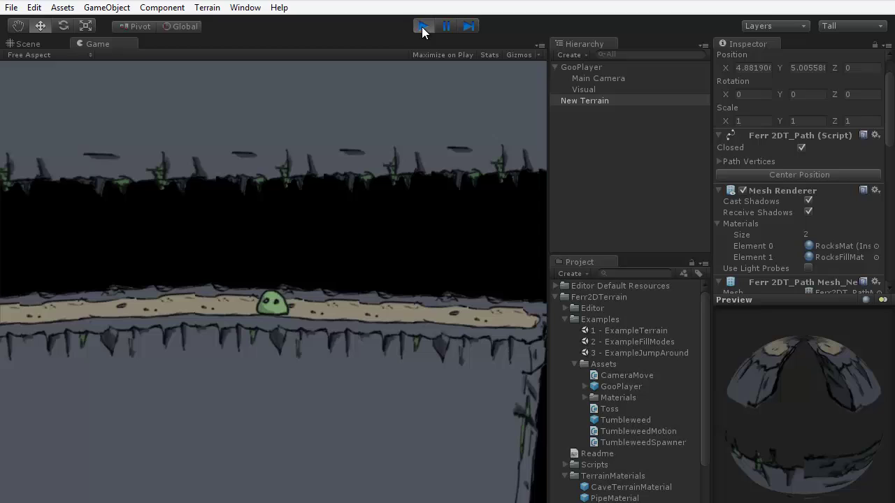
click(421, 26)
Set the terrain collider's Offset Left to -0.63 and Offset Right to -0.84.
scroll(341, 361, down, 8)
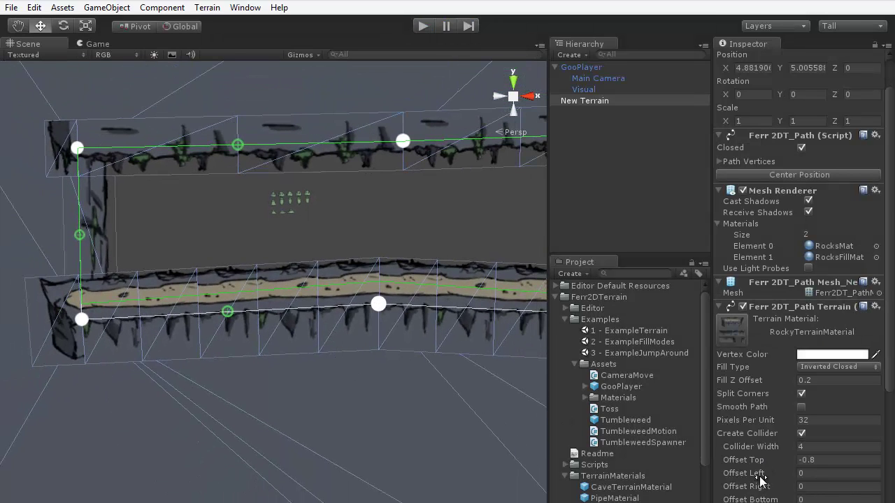
drag(758, 475, 767, 474)
alt+drag(414, 406, 433, 420)
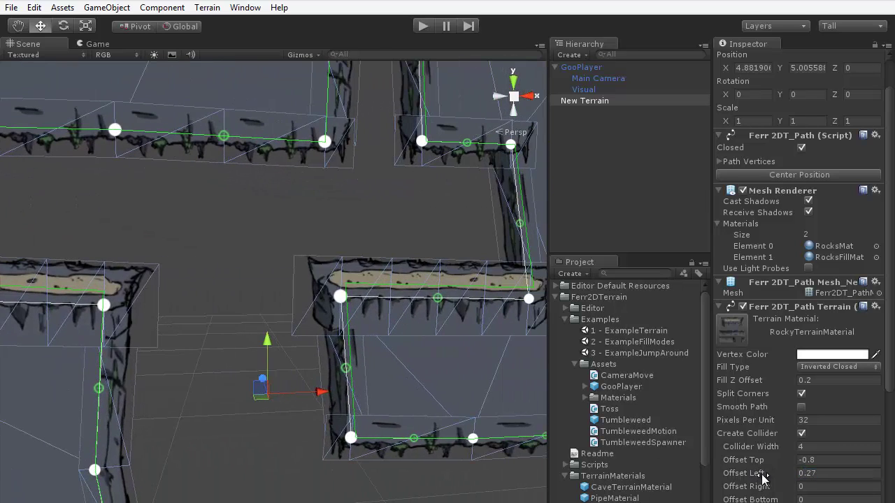
drag(743, 478, 724, 485)
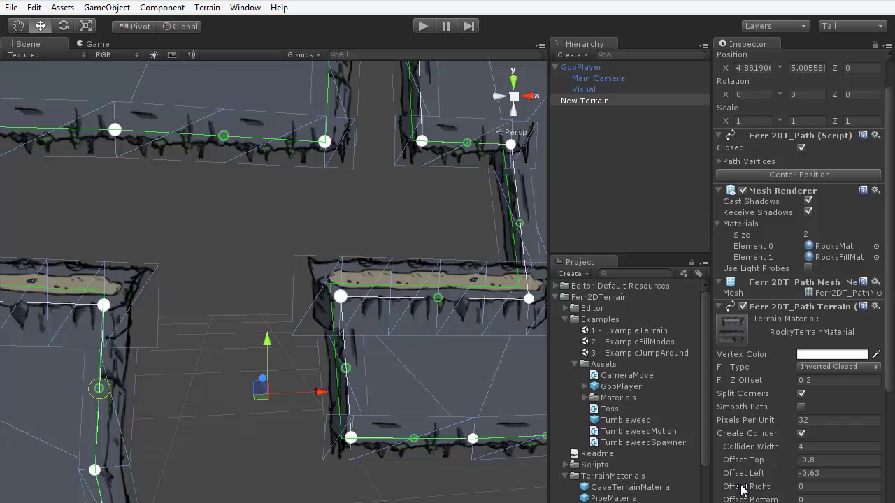
drag(744, 488, 721, 488)
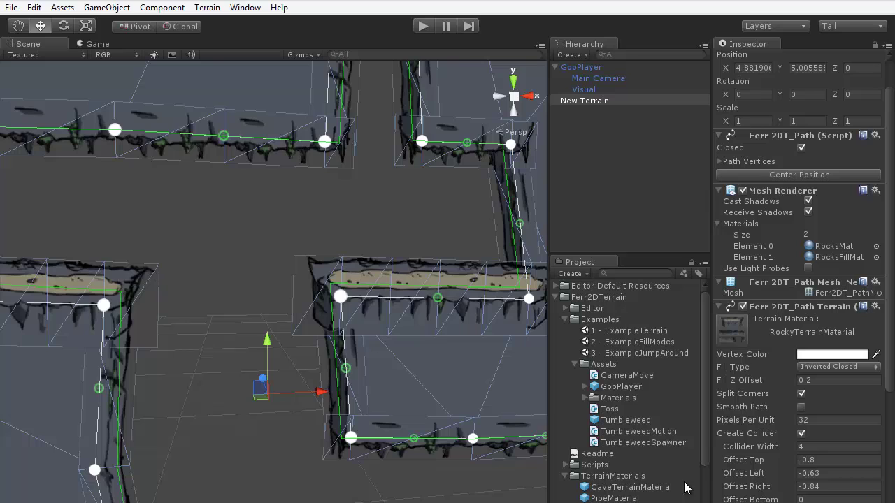
Set the terrain collider's Offset Bottom to -0.57 so its outline follows the ceiling edge.
right_drag(175, 294, 172, 257)
alt+drag(171, 257, 170, 306)
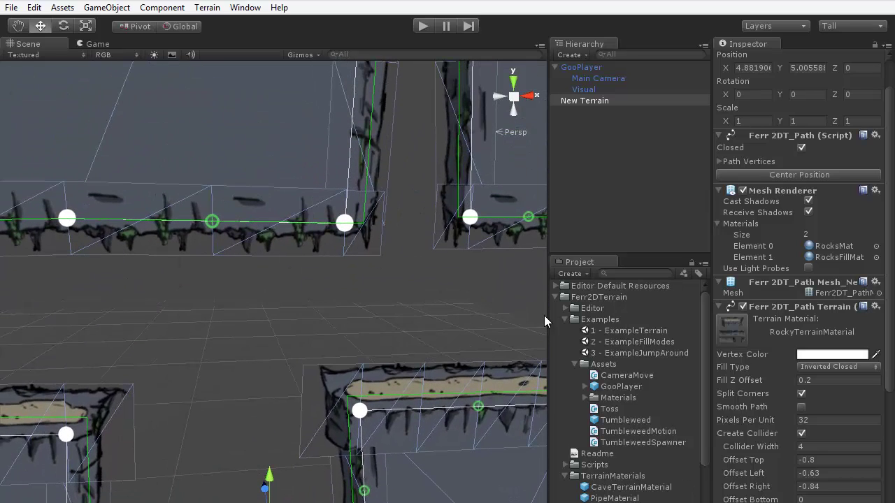
drag(755, 499, 744, 499)
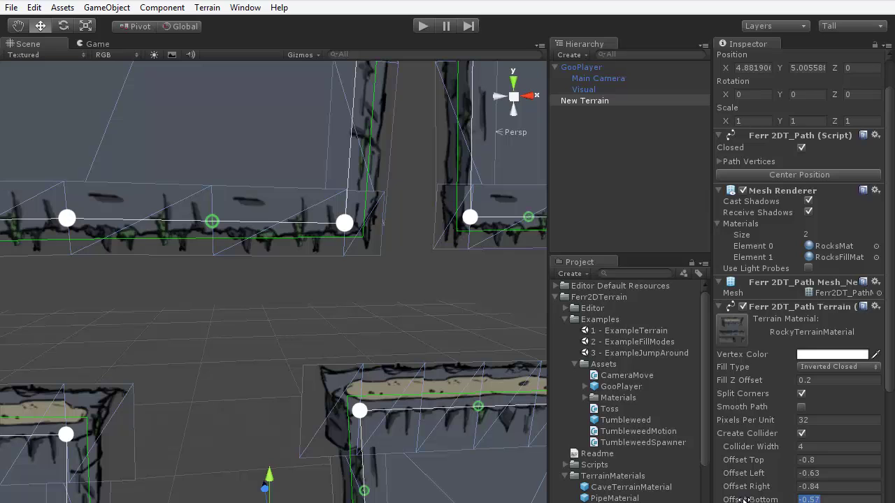
Play-test the wall, ceiling and floor collisions by launching the goo character through the cave, then stop the game.
mouse_move(267, 299)
right_down()
mouse_move(216, 298)
mouse_move(283, 298)
right_up()
key(a)
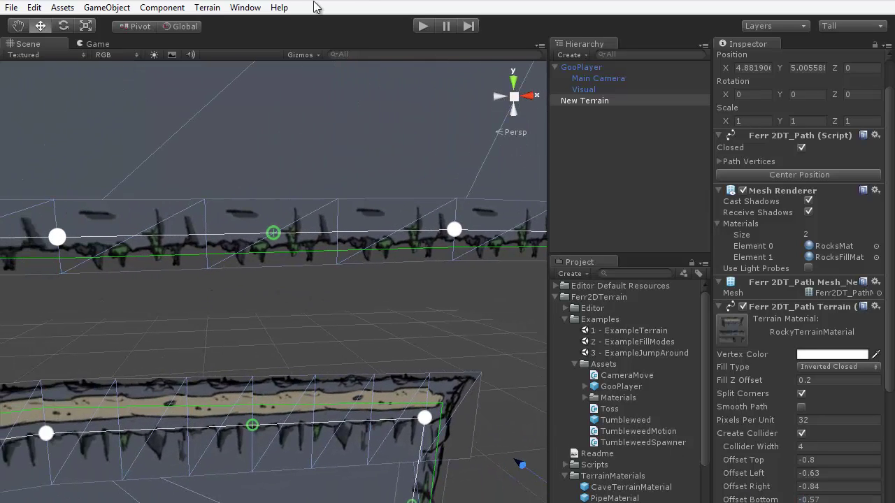
click(423, 28)
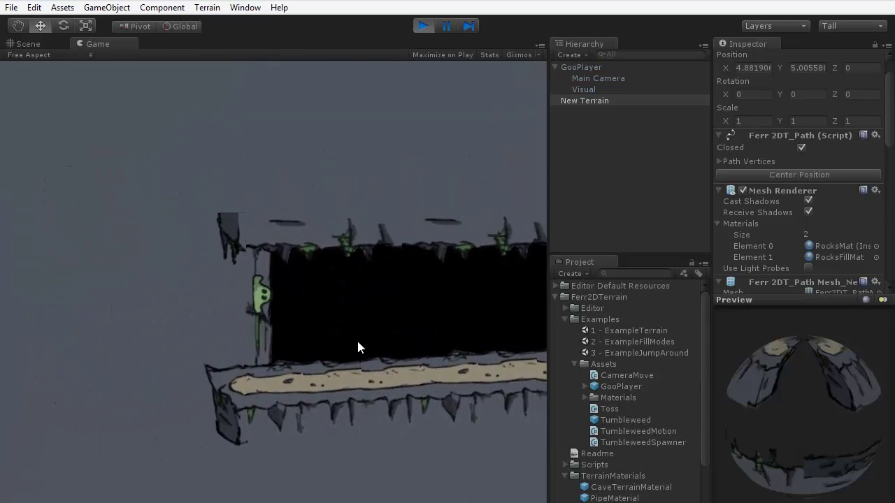
click(427, 143)
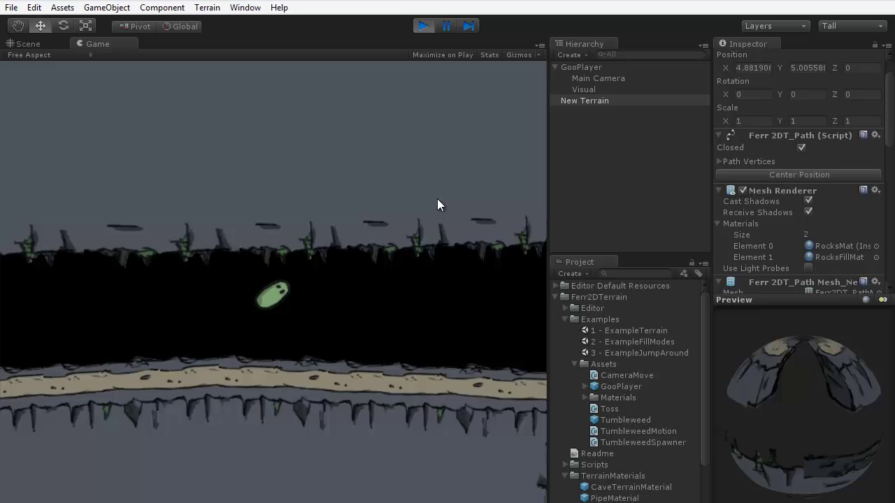
click(499, 411)
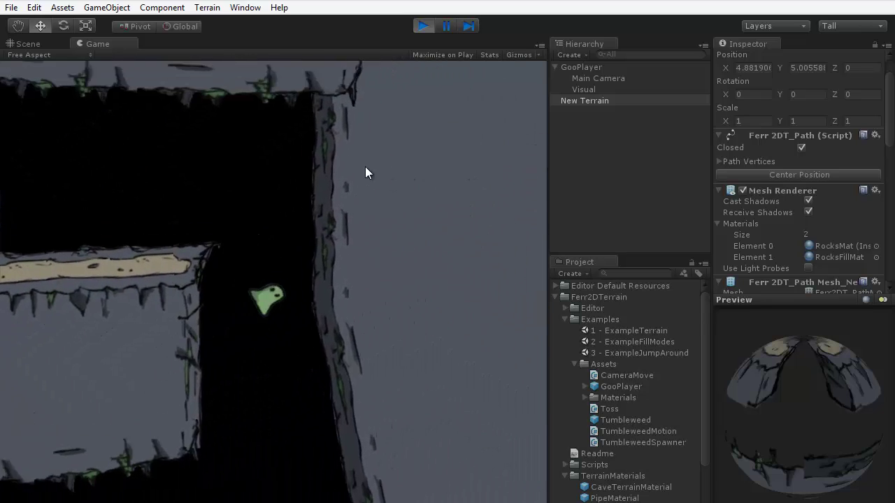
click(421, 28)
Run the game briefly to examine the terrain's collider in the Scene view, and inspect its outline from an angle after stopping.
right_drag(305, 257, 301, 315)
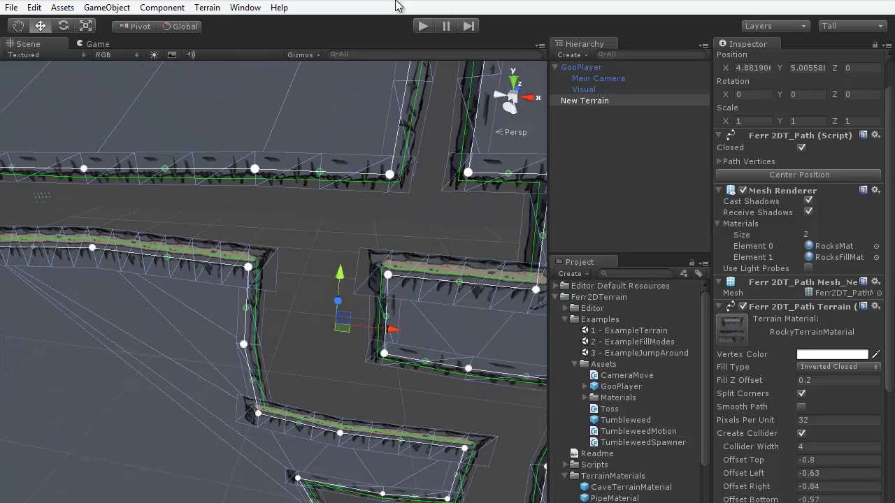
click(423, 26)
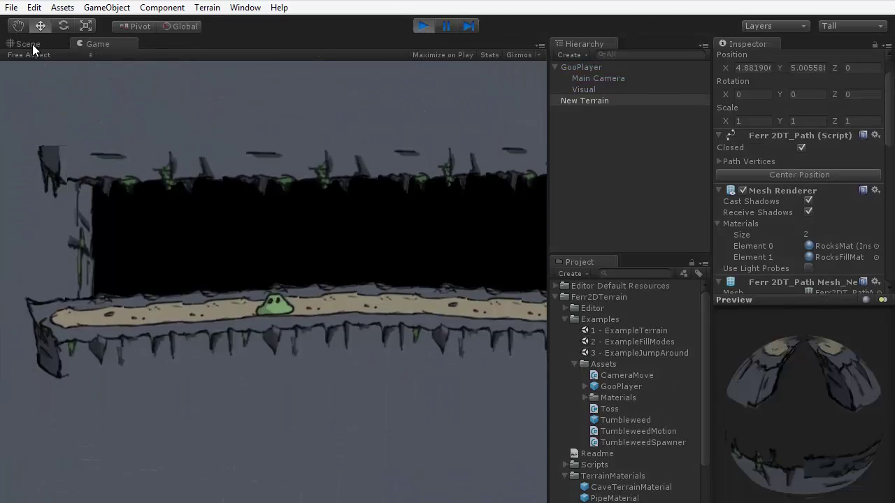
click(28, 44)
right_drag(295, 244, 374, 118)
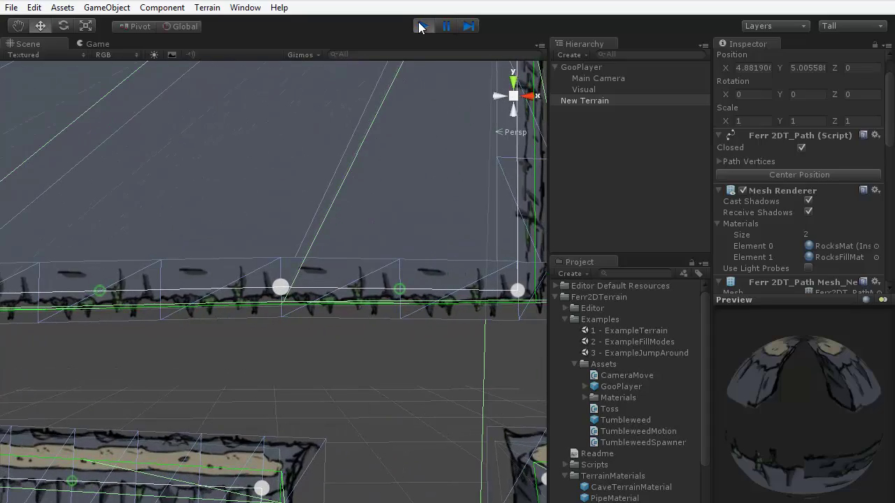
click(421, 25)
right_drag(493, 348, 357, 418)
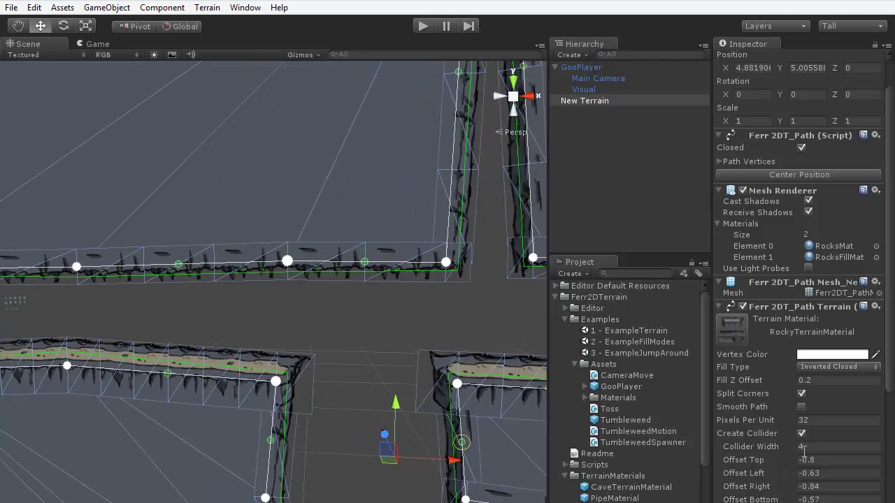
right_drag(316, 334, 237, 357)
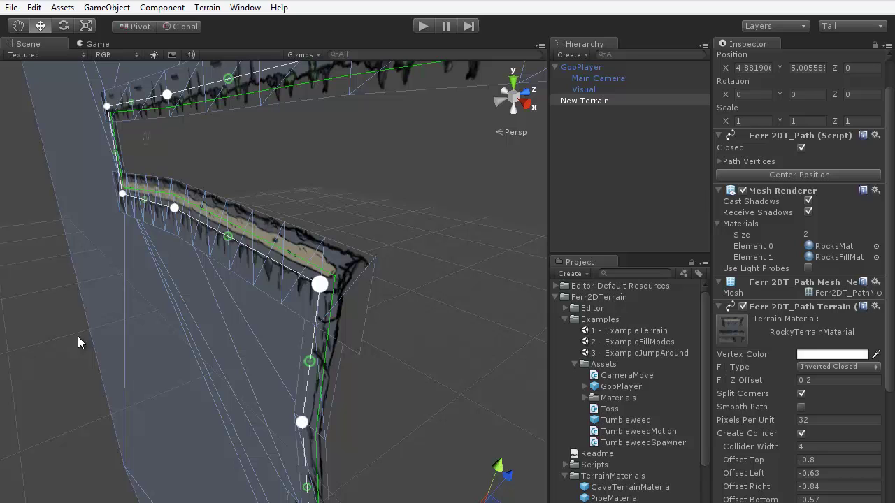
alt+drag(423, 299, 544, 289)
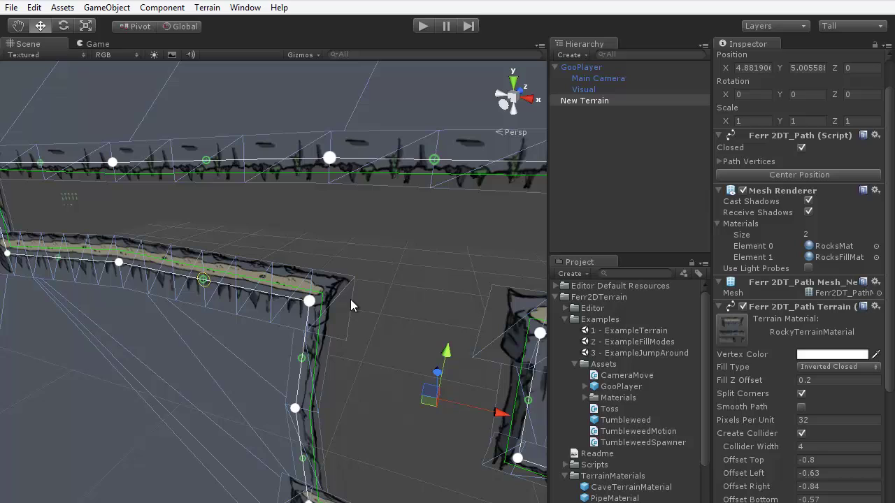
Switch the terrain's Fill Type to Closed and examine how the collider offsets fit the floor and ceiling edges.
right_drag(368, 244, 380, 233)
key(s)
key(a)
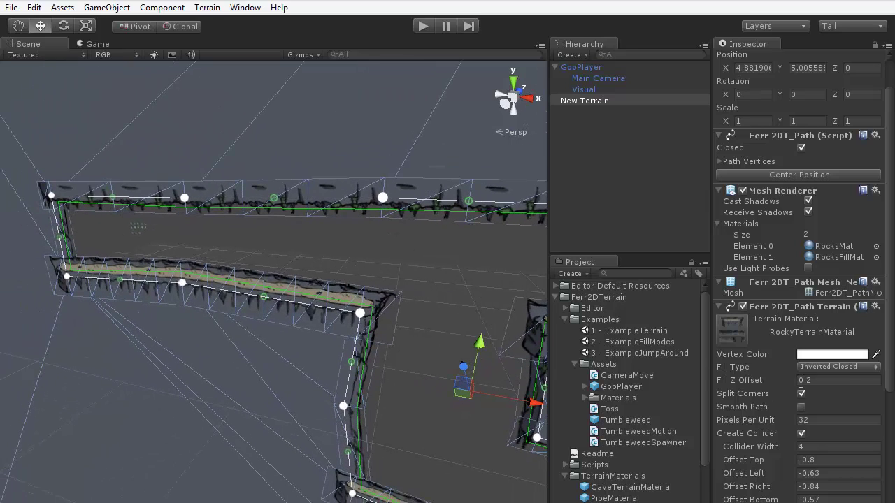
click(823, 371)
click(820, 381)
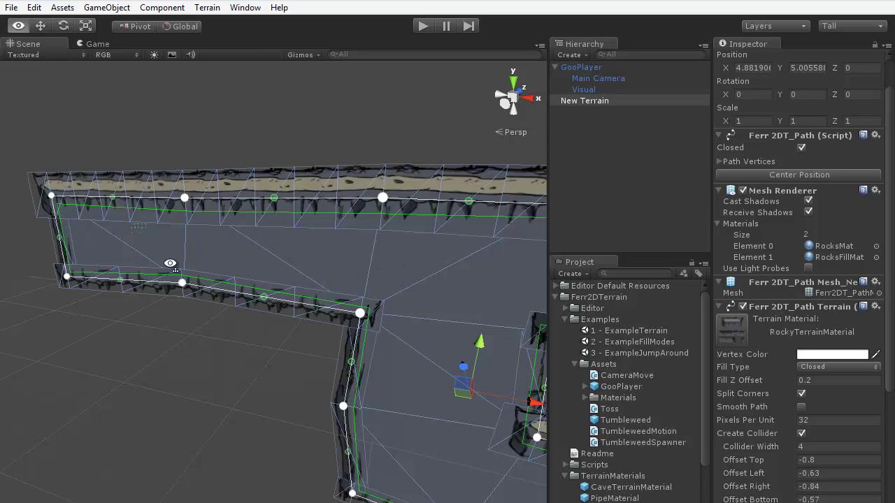
alt+drag(170, 260, 215, 250)
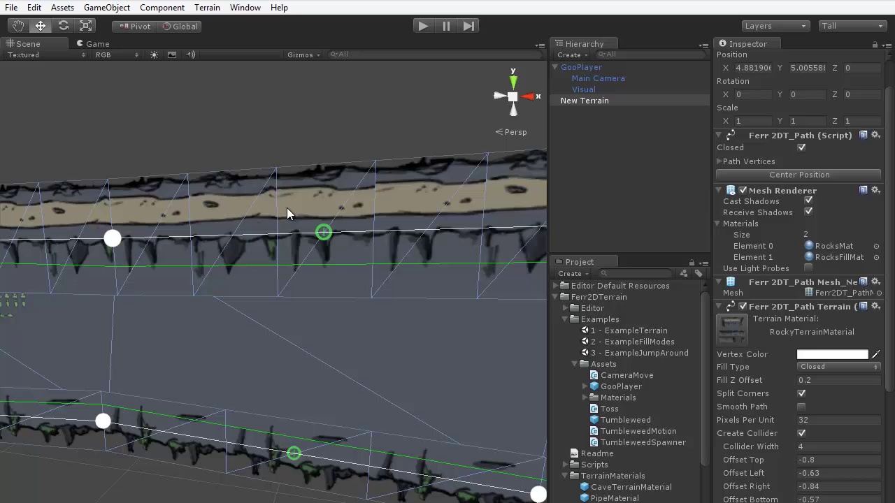
alt+drag(184, 309, 390, 300)
key(w)
alt+drag(193, 331, 285, 310)
Restore the terrain's Fill Type to Inverted Closed and deselect the terrain.
click(815, 367)
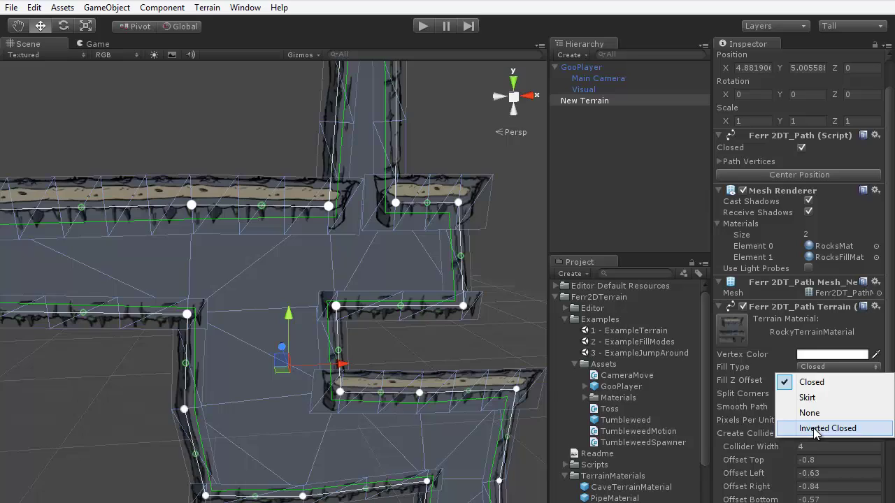
click(843, 425)
click(263, 267)
key(w)
right_drag(263, 267, 252, 271)
alt+drag(251, 271, 301, 278)
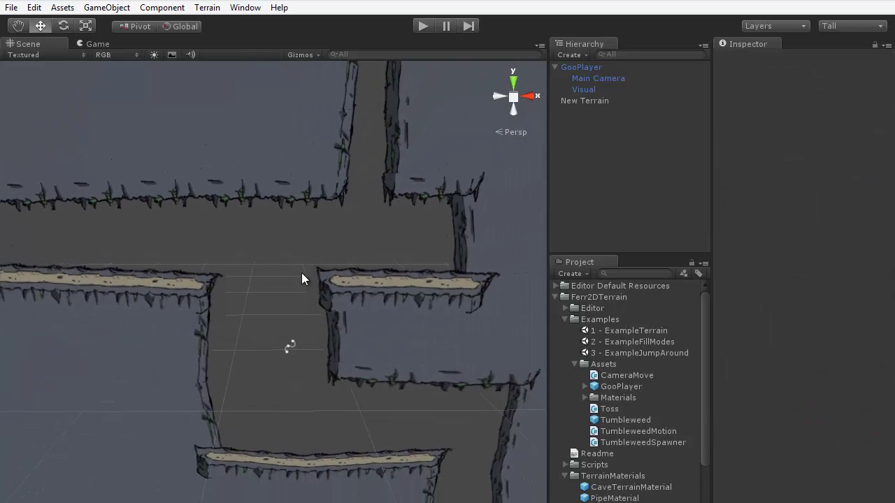